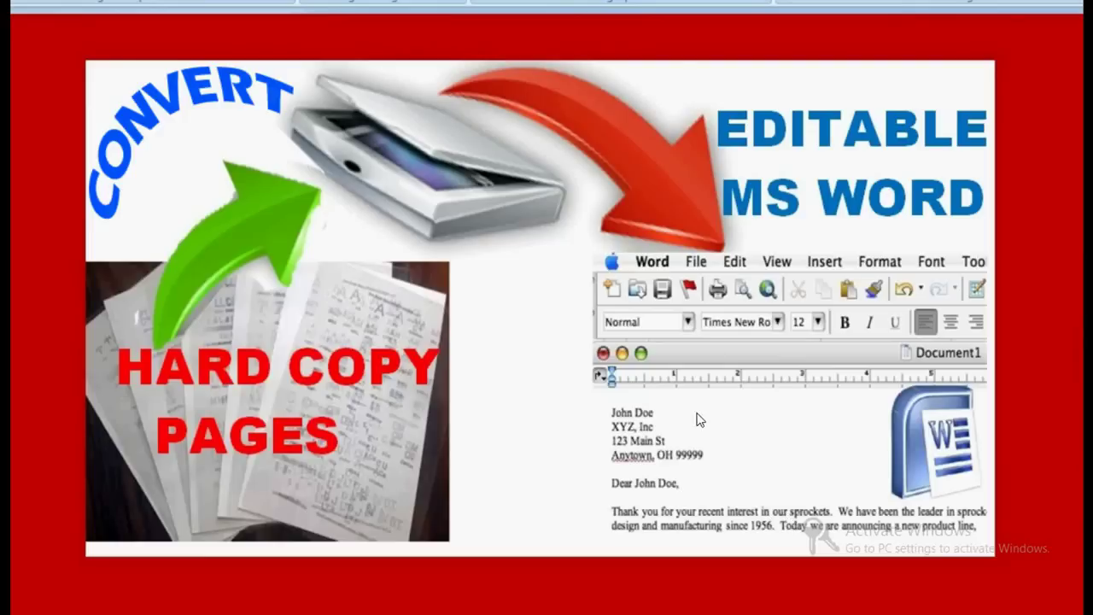
Exit the RRRRR promo slideshow and minimize Windows Photo Viewer to reveal the desktop.
{"action": "right_click", "coordinate": [777, 227]}
{"action": "left_click", "coordinate": [811, 408]}
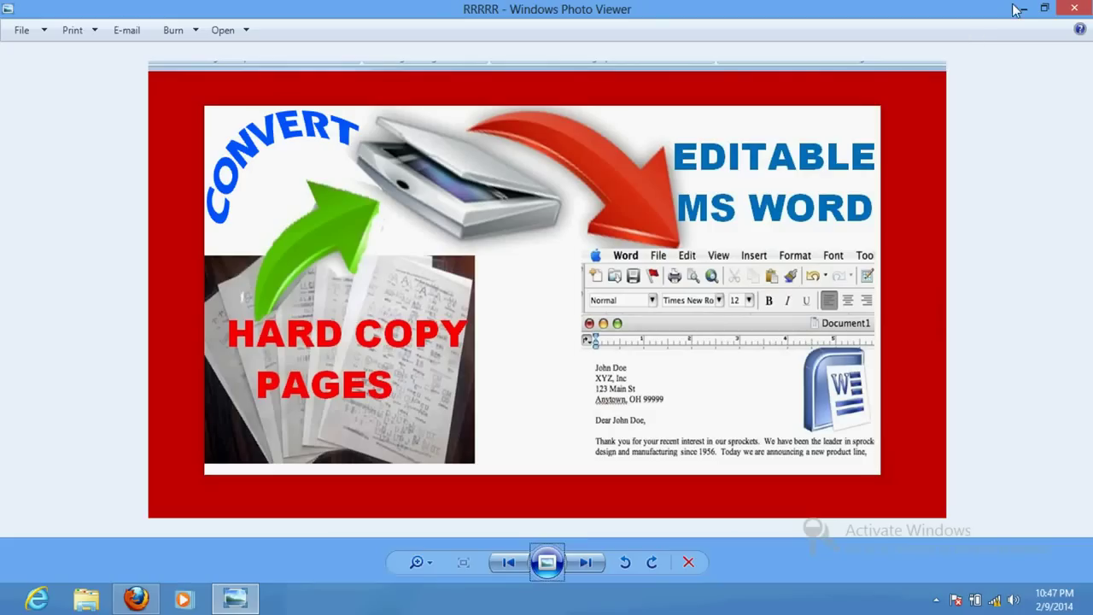
{"action": "left_click", "coordinate": [1028, 8]}
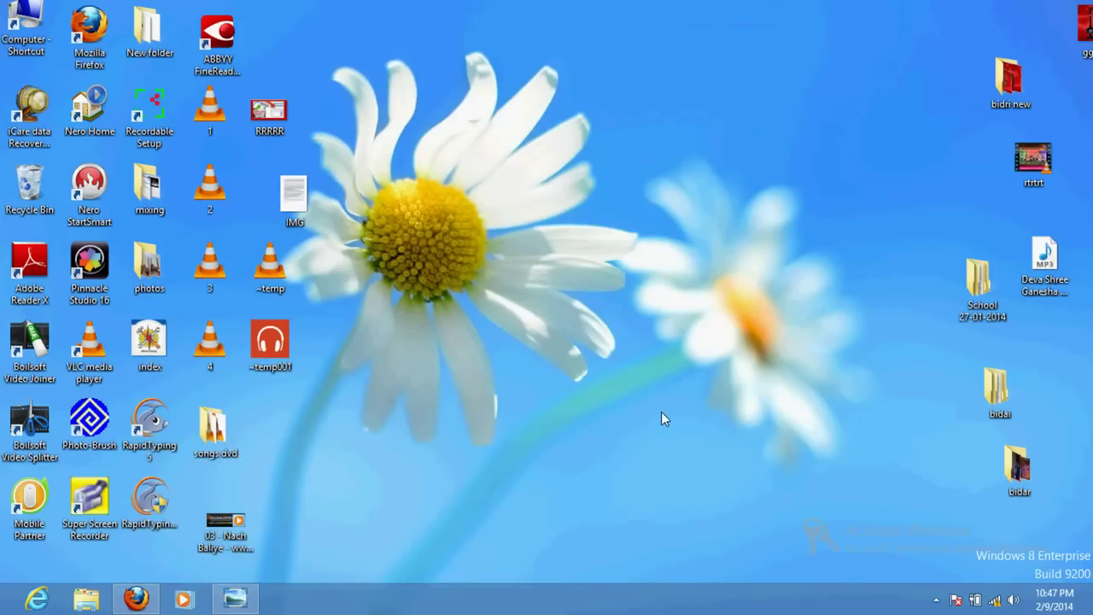
Start ABBYY FineReader 11 from its desktop shortcut to bring up the trial activation prompt.
{"action": "double_click", "coordinate": [218, 60]}
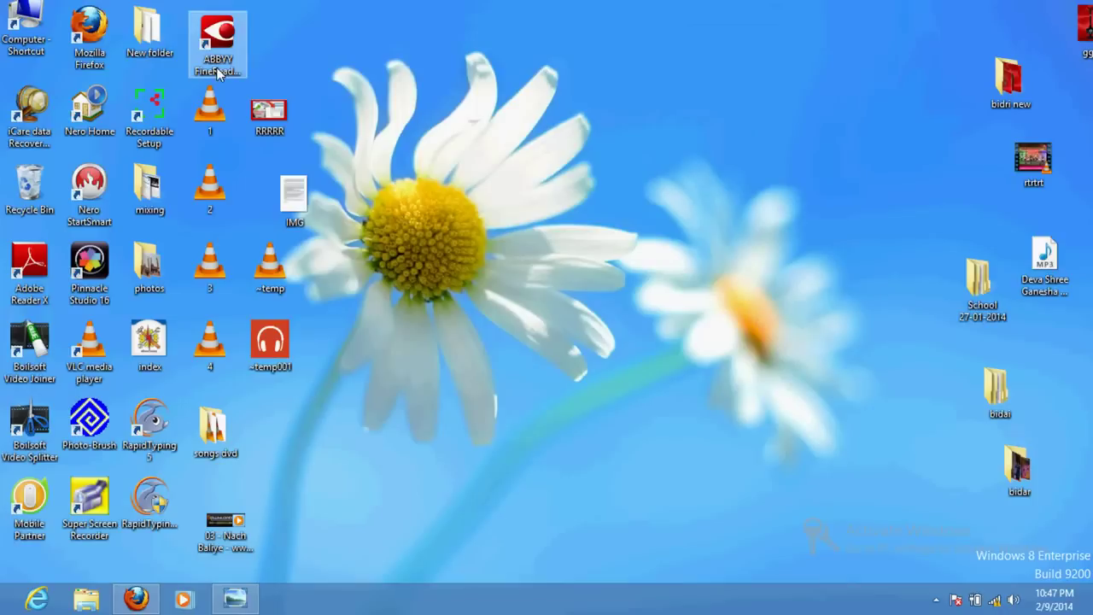
{"action": "double_click", "coordinate": [216, 41]}
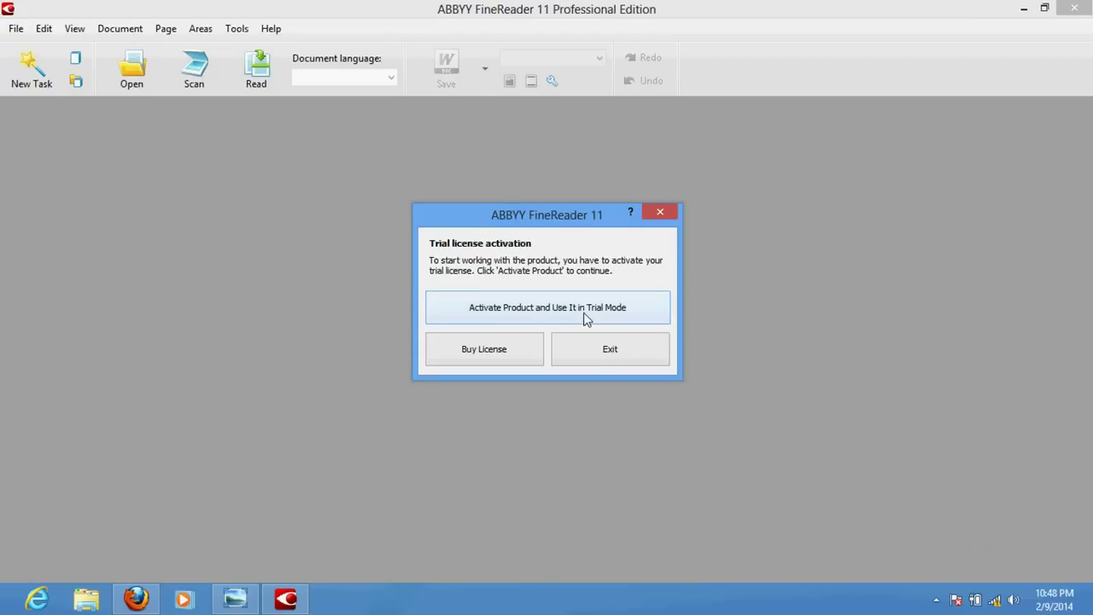
Choose to activate FineReader in trial mode and register via the Internet.
{"action": "left_click", "coordinate": [550, 315]}
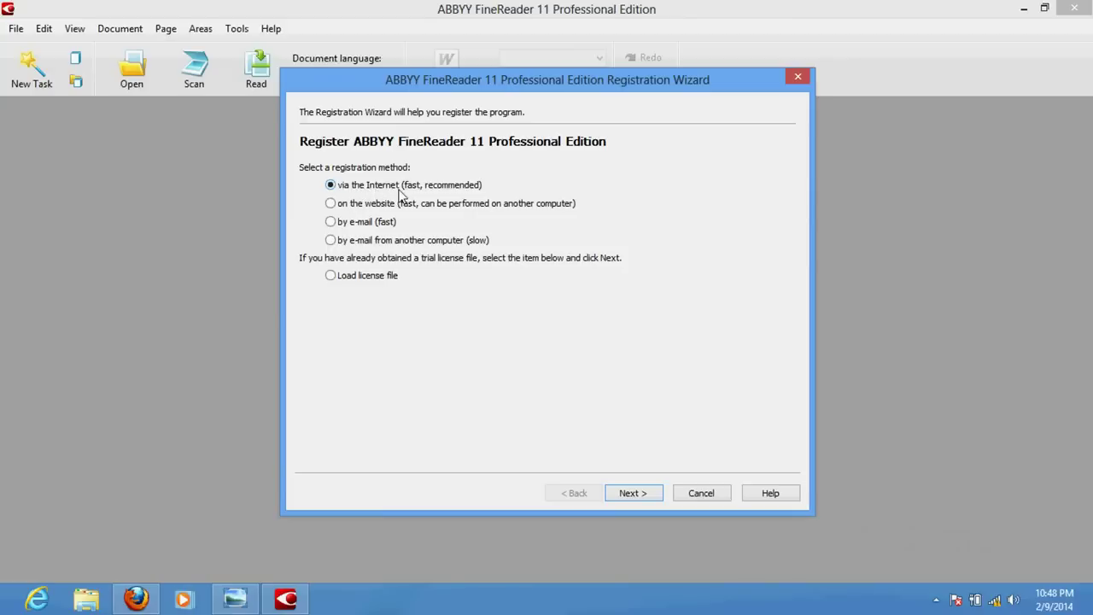
{"action": "left_click", "coordinate": [631, 493]}
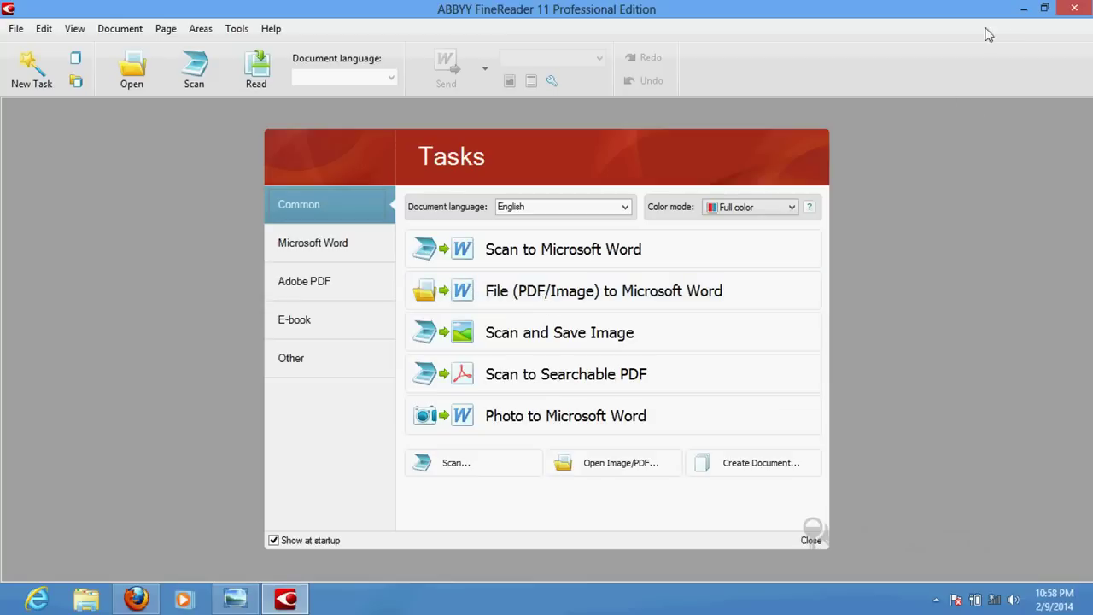
Minimize FineReader and open the IMG scan zoomed in Windows Photo Viewer.
{"action": "left_click", "coordinate": [1028, 9]}
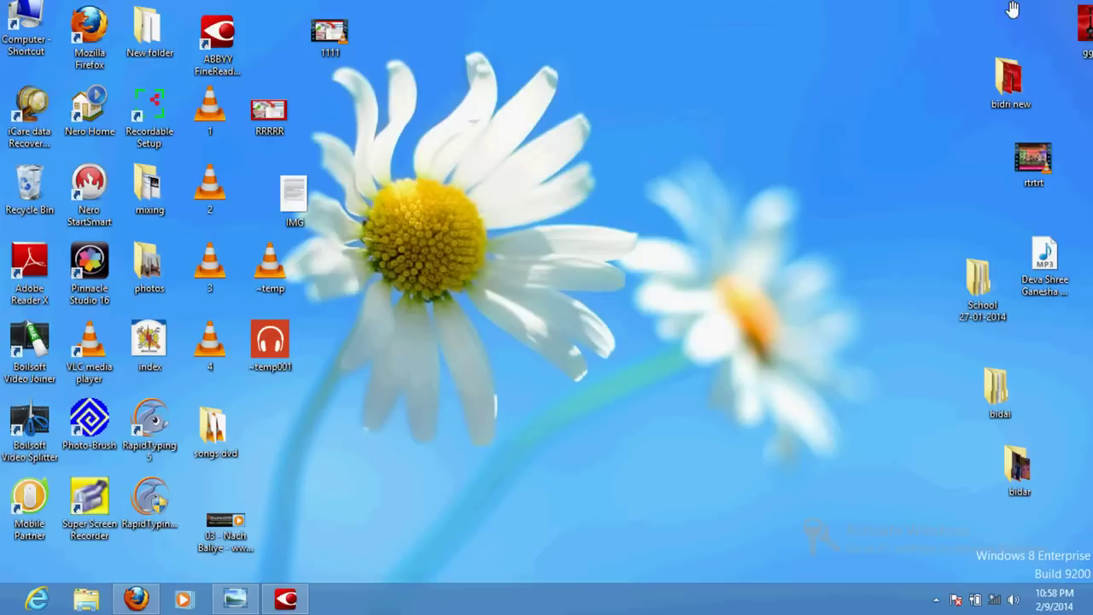
{"action": "double_click", "coordinate": [301, 194]}
{"action": "scroll", "coordinate": [559, 284], "scroll_direction": "up", "scroll_amount": 3}
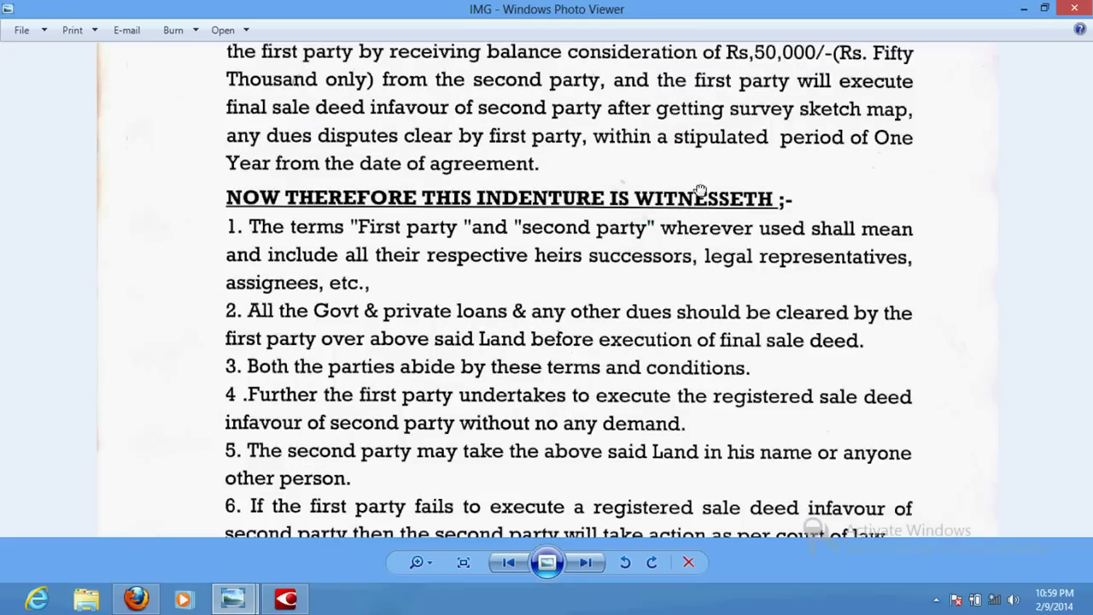
{"action": "scroll", "coordinate": [709, 213], "scroll_direction": "up", "scroll_amount": 5}
Inspect the numbered clauses, FIRST PARTY and 'In pursuance' paragraph, then close the viewer.
{"action": "left_click_drag", "start_coordinate": [780, 493], "coordinate": [780, 196]}
{"action": "left_click_drag", "start_coordinate": [723, 427], "coordinate": [723, 316]}
{"action": "left_click_drag", "start_coordinate": [657, 200], "coordinate": [633, 269]}
{"action": "scroll", "coordinate": [616, 287], "scroll_direction": "up", "scroll_amount": 3}
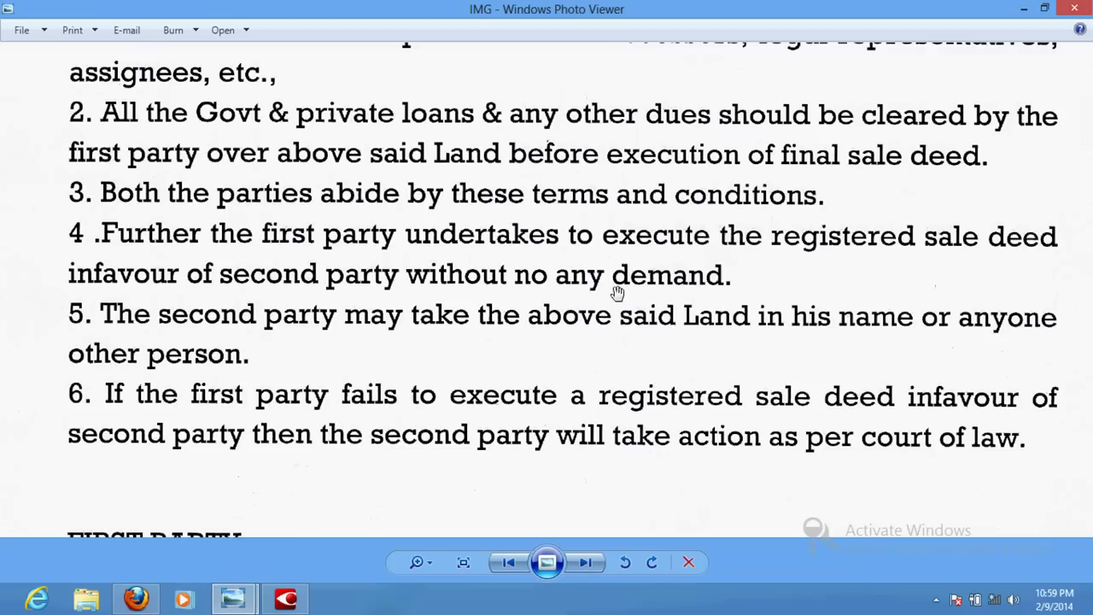
{"action": "scroll", "coordinate": [617, 293], "scroll_direction": "down", "scroll_amount": 3}
{"action": "scroll", "coordinate": [617, 291], "scroll_direction": "down", "scroll_amount": 3}
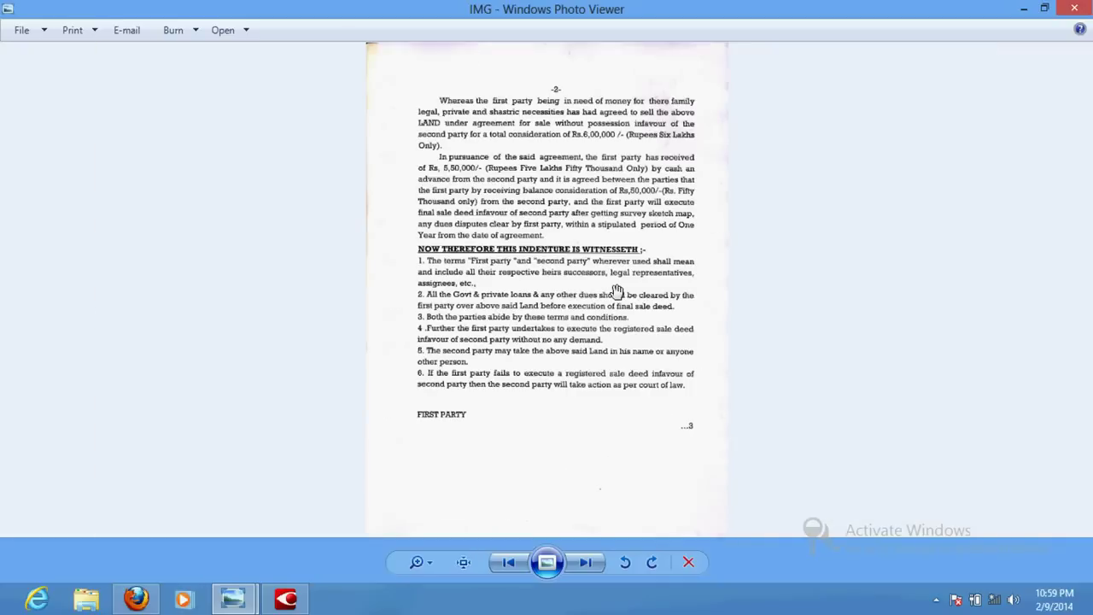
{"action": "scroll", "coordinate": [617, 291], "scroll_direction": "up", "scroll_amount": 2}
{"action": "scroll", "coordinate": [617, 291], "scroll_direction": "down", "scroll_amount": 2}
{"action": "scroll", "coordinate": [773, 185], "scroll_direction": "up", "scroll_amount": 4}
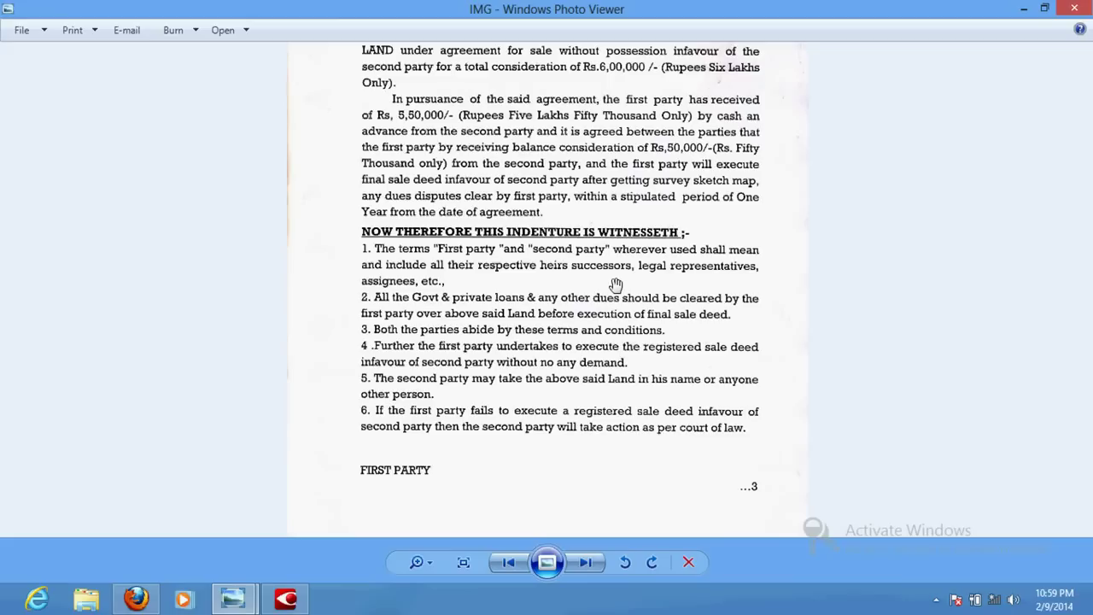
{"action": "left_click_drag", "start_coordinate": [855, 147], "coordinate": [701, 250]}
{"action": "scroll", "coordinate": [515, 279], "scroll_direction": "down", "scroll_amount": 1}
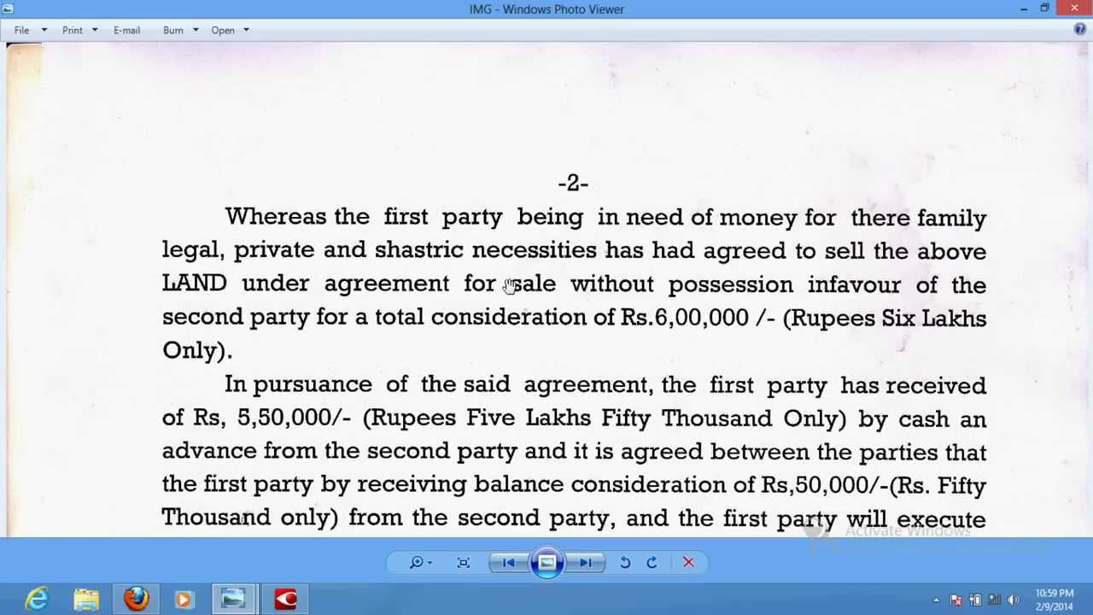
{"action": "scroll", "coordinate": [425, 247], "scroll_direction": "down", "scroll_amount": 3}
{"action": "scroll", "coordinate": [444, 247], "scroll_direction": "up", "scroll_amount": 2}
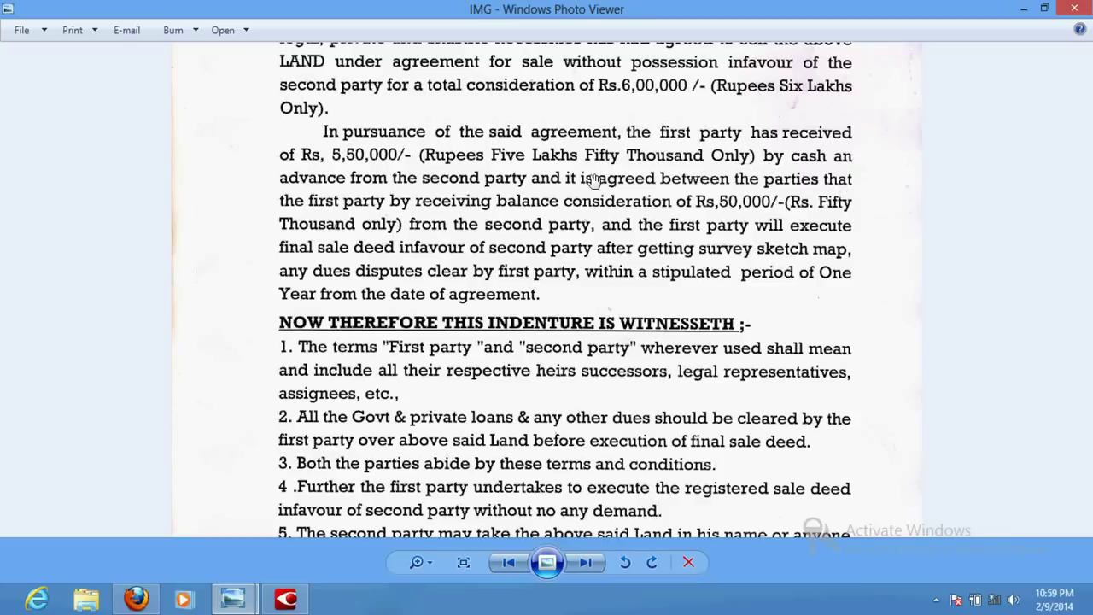
{"action": "left_click", "coordinate": [1074, 8]}
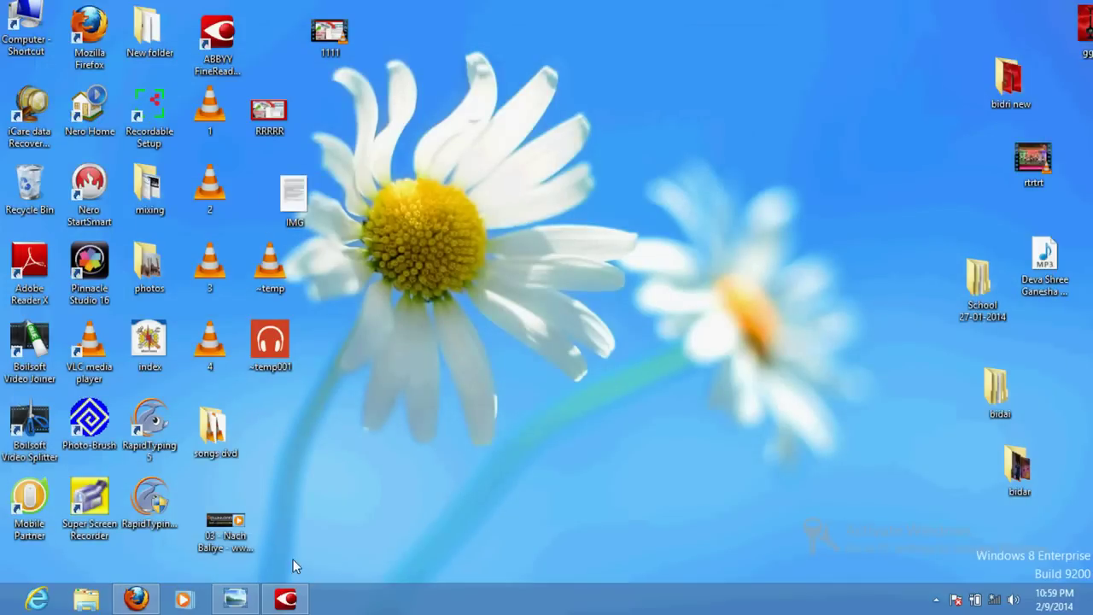
Convert IMG with 'File (PDF/Image) to Microsoft Word', continuing past the trial notice.
{"action": "left_click", "coordinate": [286, 598]}
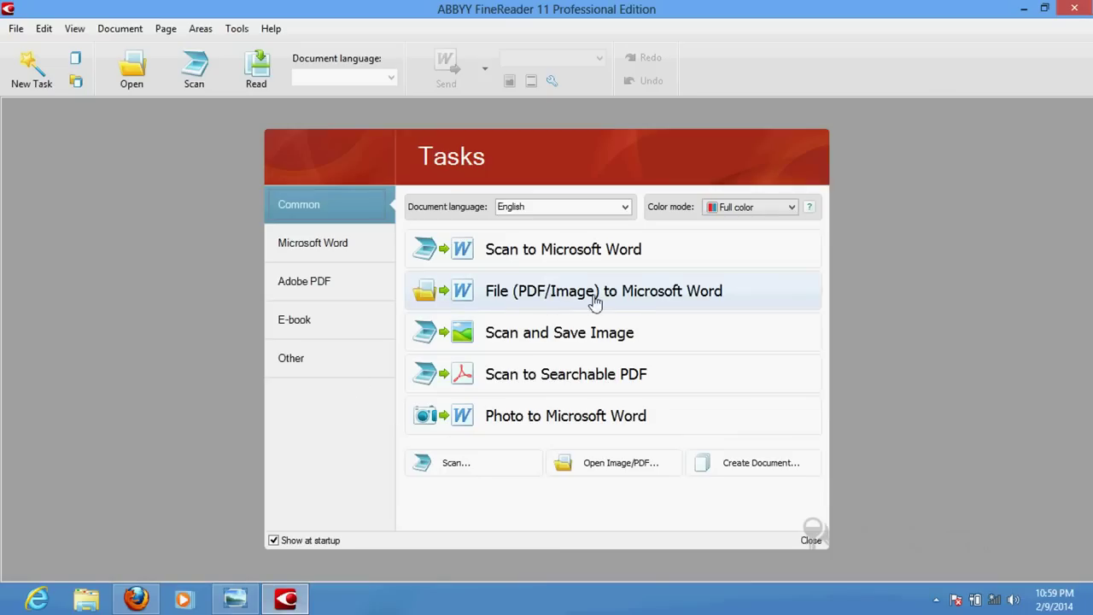
{"action": "left_click", "coordinate": [621, 291]}
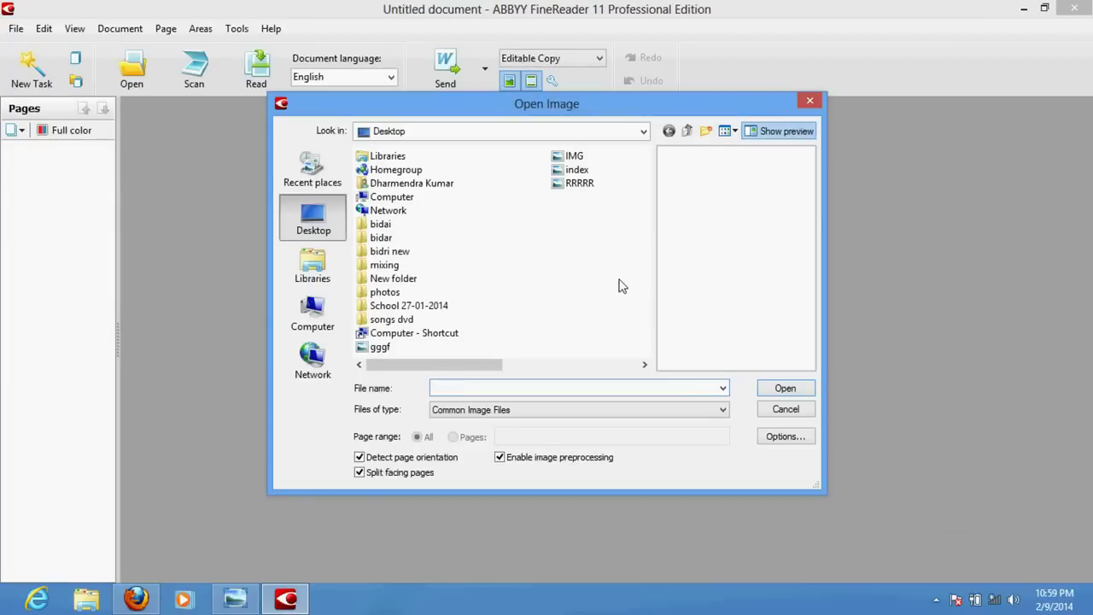
{"action": "left_click", "coordinate": [578, 158]}
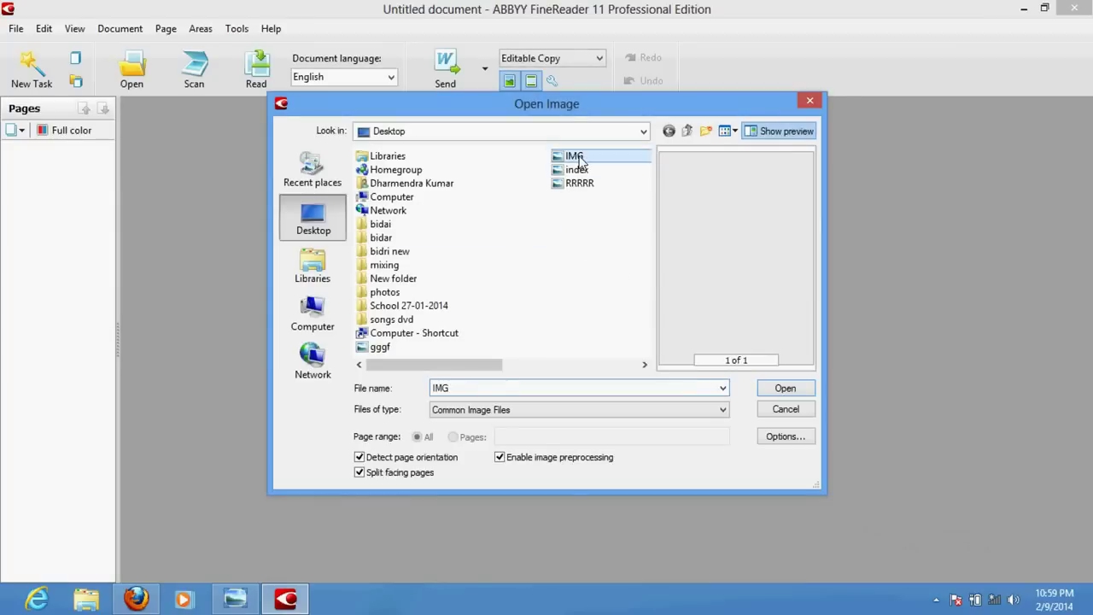
{"action": "double_click", "coordinate": [578, 159]}
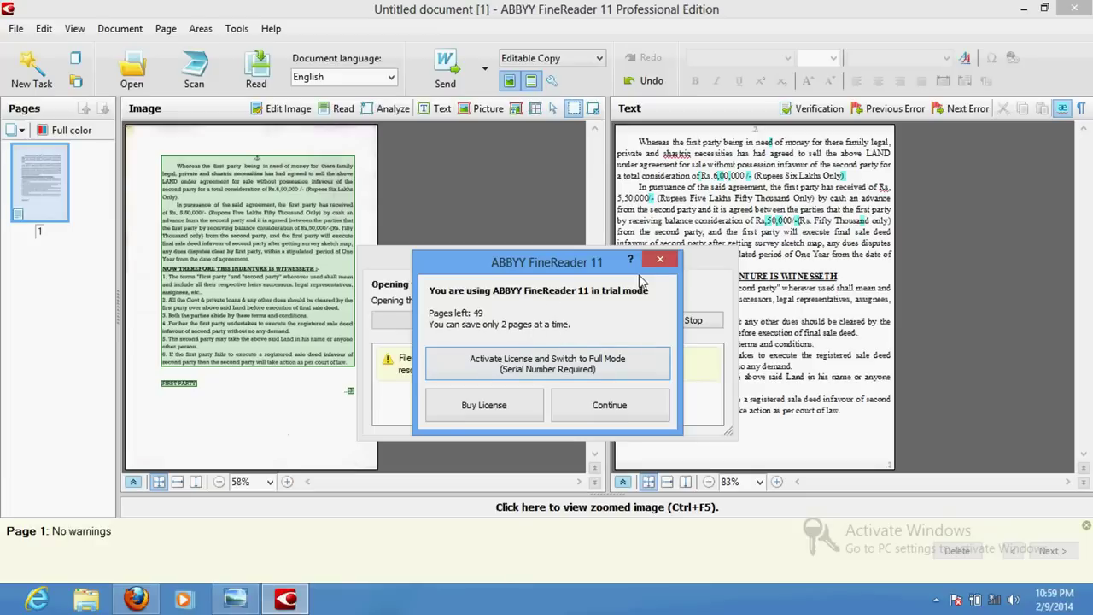
{"action": "left_click", "coordinate": [626, 409]}
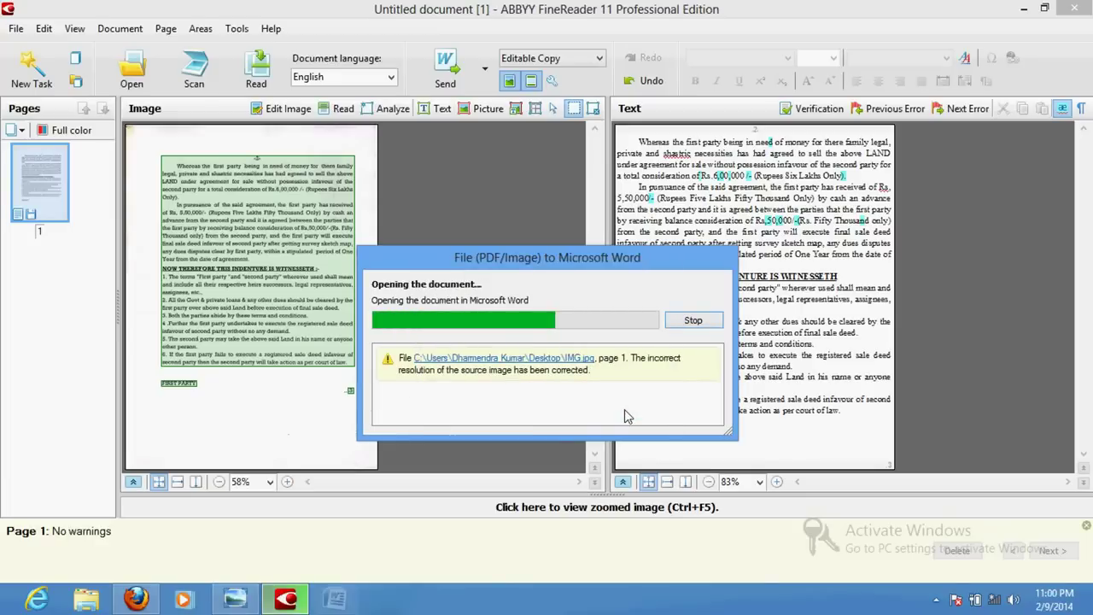
{"action": "scroll", "coordinate": [617, 401], "scroll_direction": "down", "scroll_amount": 4}
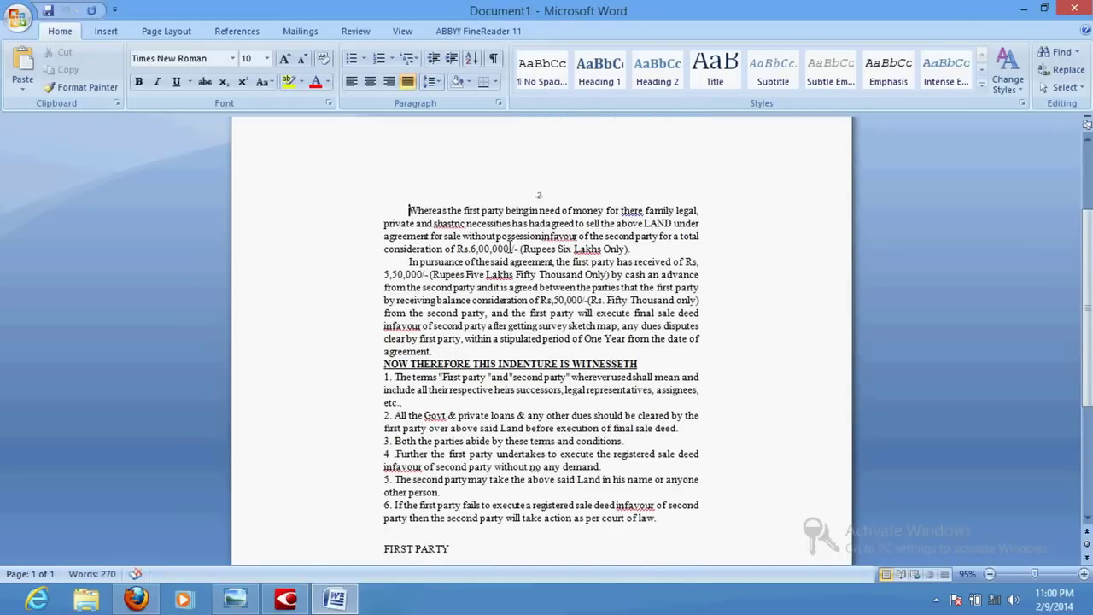
Zoom the Word page view to 150%, then 182%.
{"action": "left_click", "coordinate": [1041, 574]}
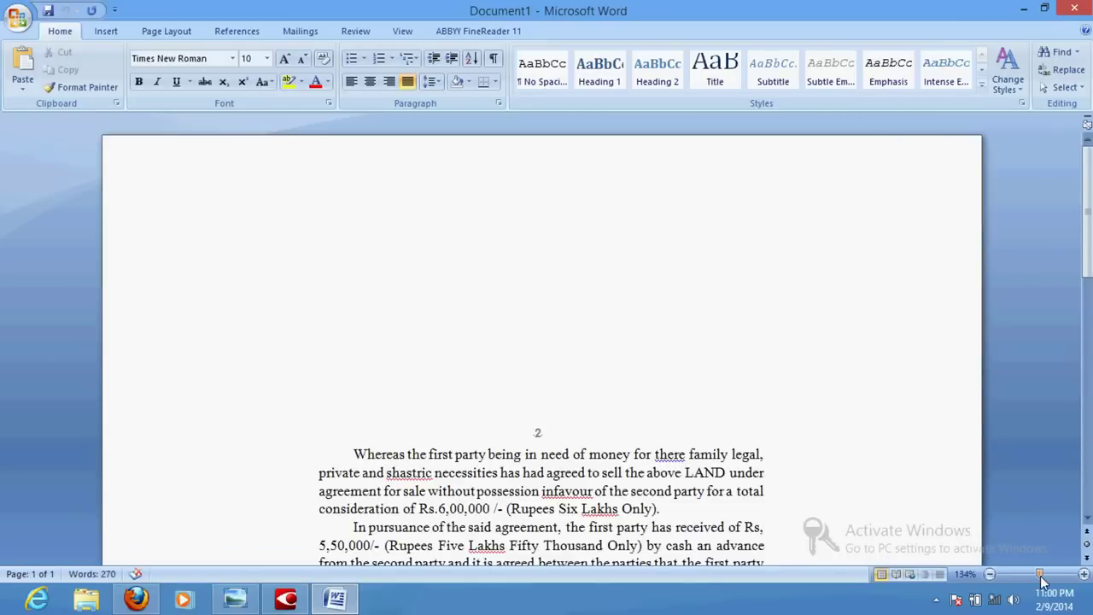
{"action": "scroll", "coordinate": [937, 427], "scroll_direction": "down", "scroll_amount": 6}
{"action": "scroll", "coordinate": [930, 427], "scroll_direction": "up", "scroll_amount": 8}
{"action": "scroll", "coordinate": [854, 411], "scroll_direction": "down", "scroll_amount": 3}
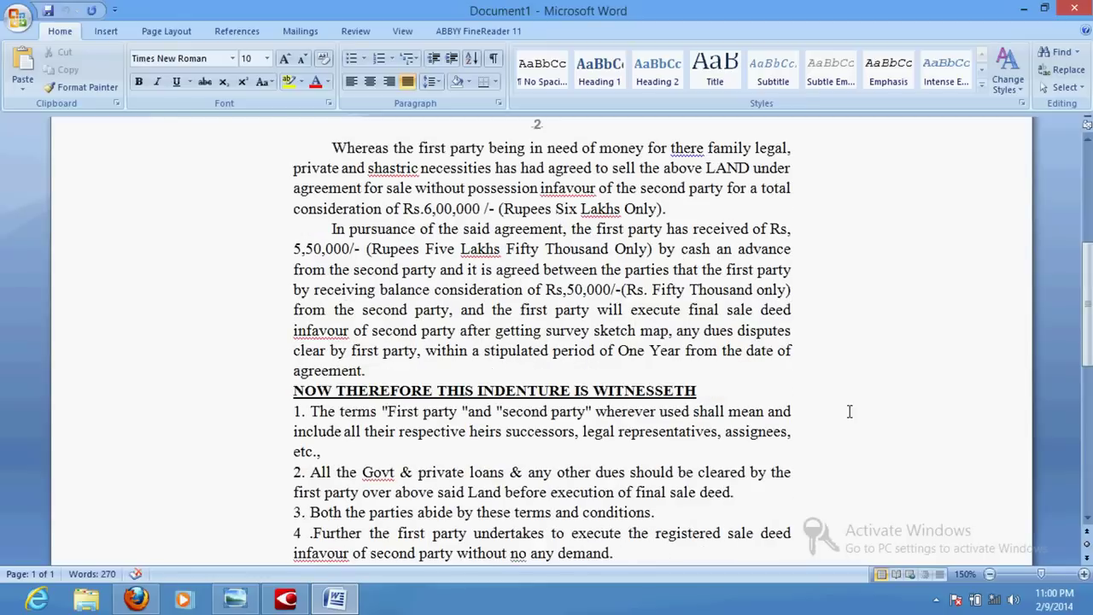
{"action": "scroll", "coordinate": [839, 398], "scroll_direction": "down", "scroll_amount": 3}
{"action": "scroll", "coordinate": [837, 398], "scroll_direction": "up", "scroll_amount": 5}
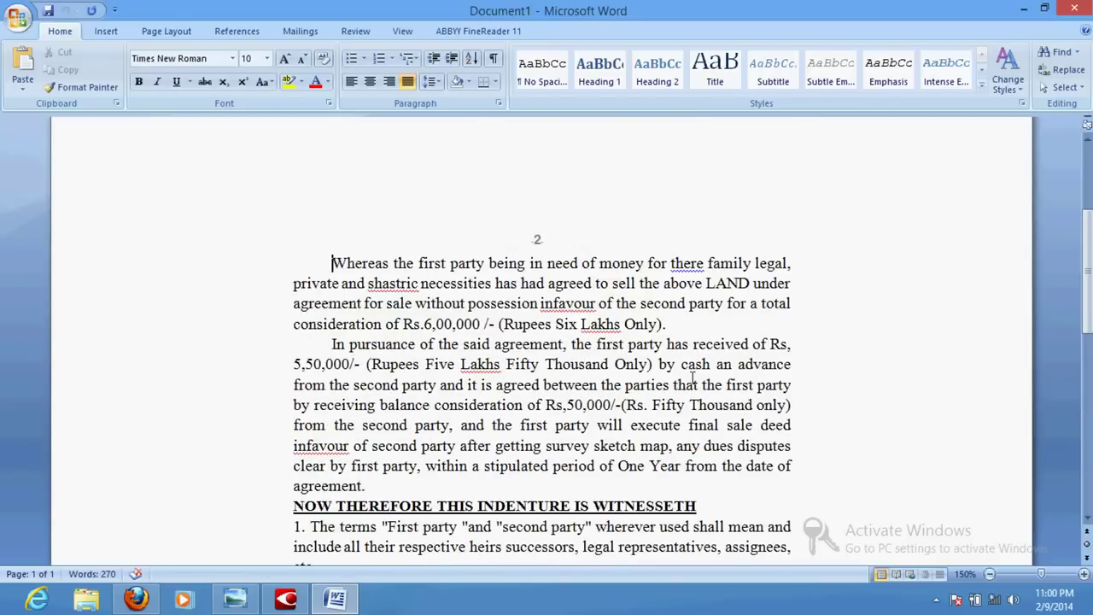
{"action": "left_click", "coordinate": [1048, 577]}
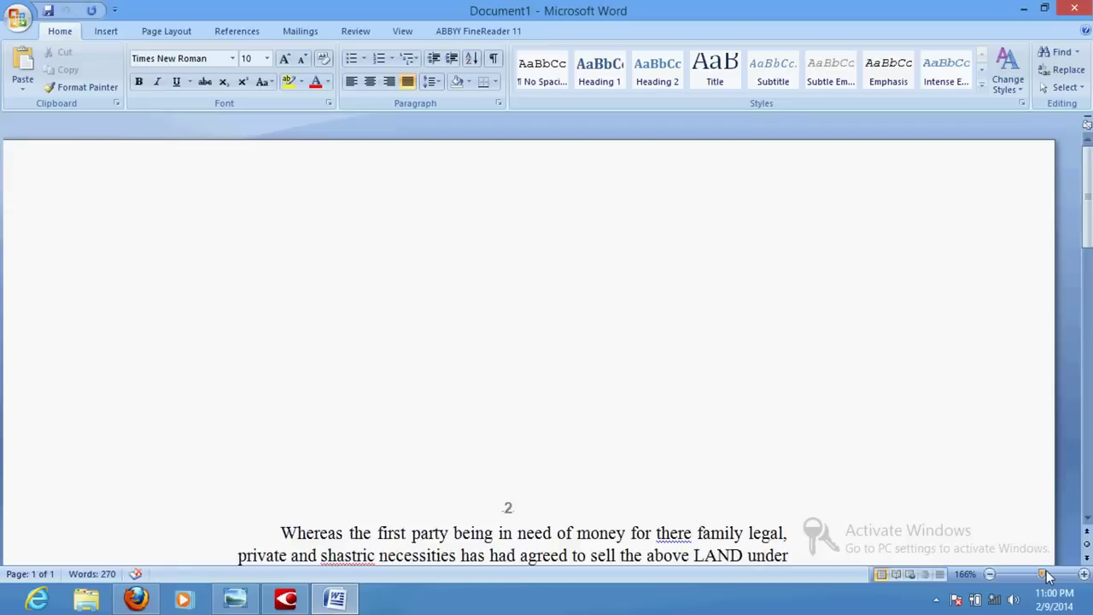
{"action": "scroll", "coordinate": [837, 482], "scroll_direction": "up", "scroll_amount": 4}
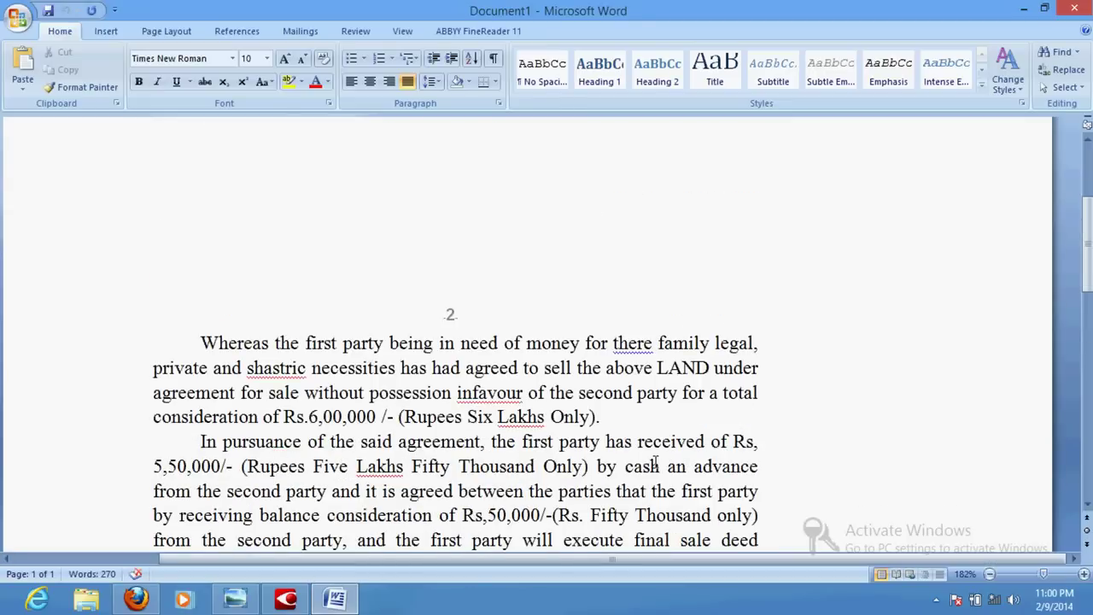
Replace 'being' in the opening sentence with 'in need og ddfhn idhufd'.
{"action": "left_click", "coordinate": [433, 343]}
{"action": "key", "text": "BackSpace"}
{"action": "key", "text": "BackSpace"}
{"action": "key", "text": "BackSpace"}
{"action": "key", "text": "BackSpace"}
{"action": "key", "text": "BackSpace"}
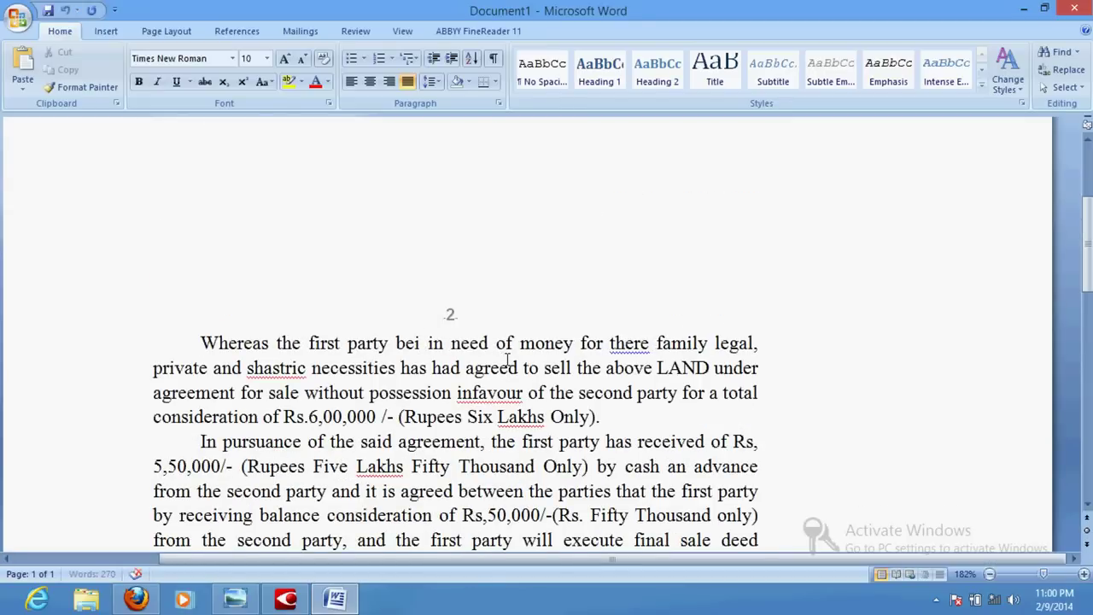
{"action": "type", "text": "in nee"}
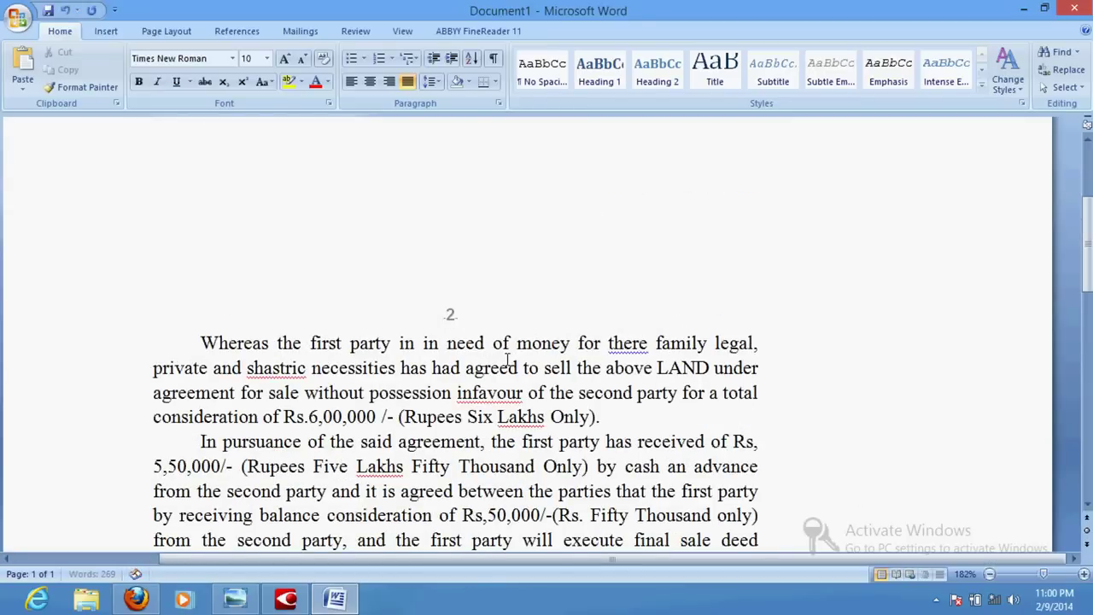
{"action": "type", "text": "d og ddfh"}
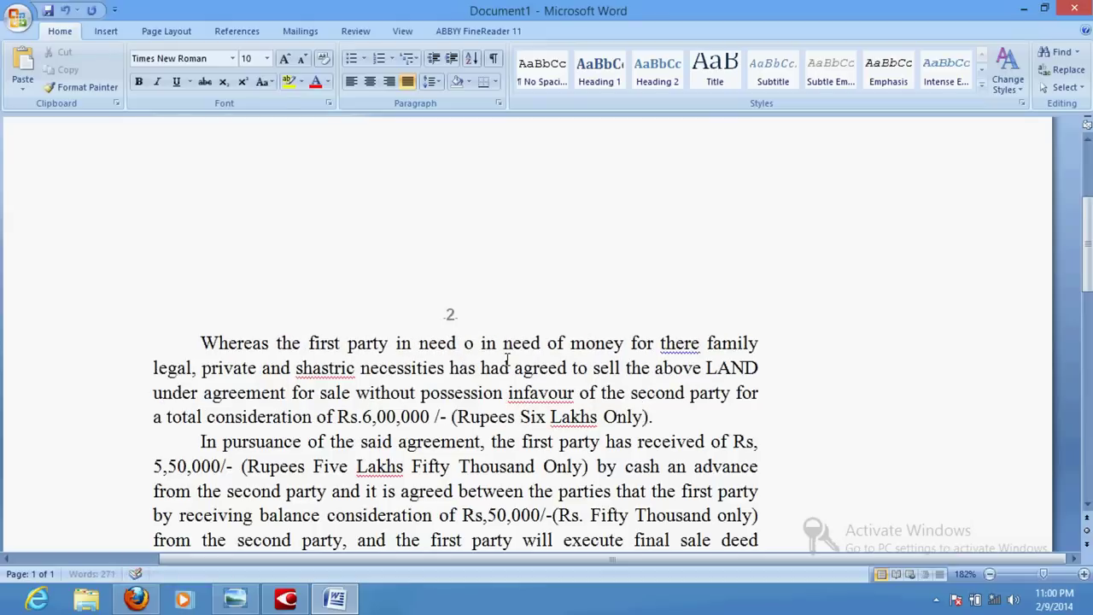
{"action": "type", "text": "n idhufd"}
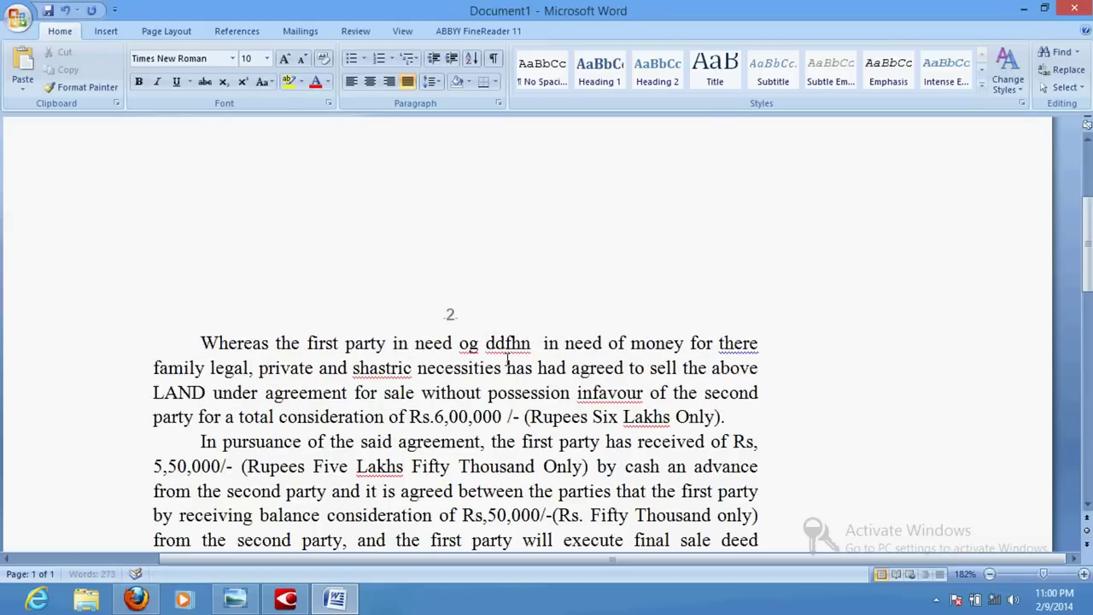
{"action": "scroll", "coordinate": [508, 363], "scroll_direction": "down", "scroll_amount": 3}
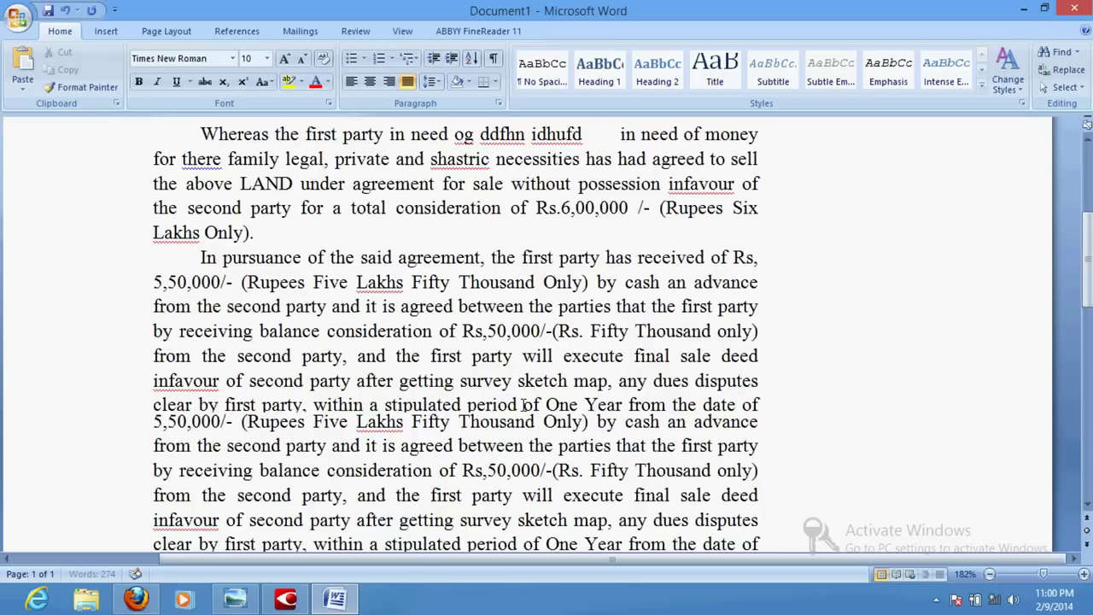